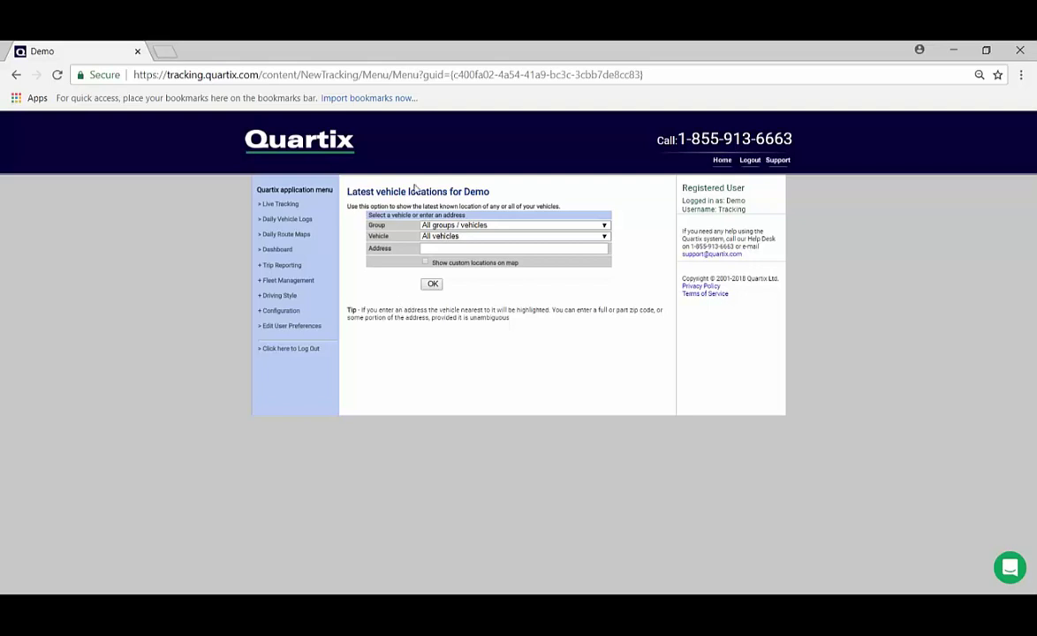
- Show the latest locations of all groups and vehicles on the live map and examine the vehicles around Sacramento and Stockton, California
click(433, 284)
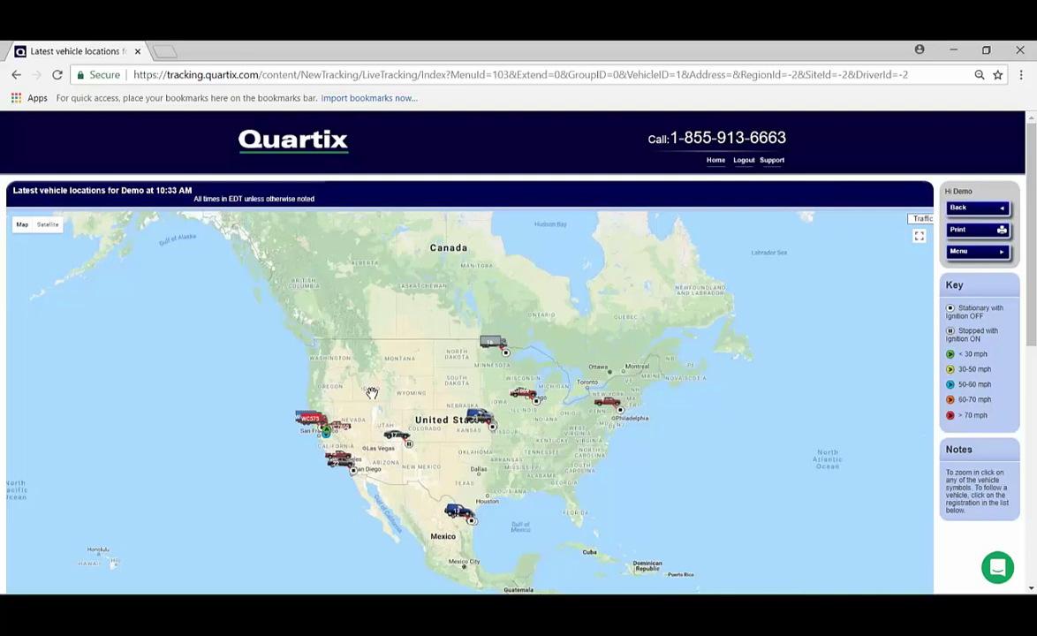
scroll(372, 392, up, 2)
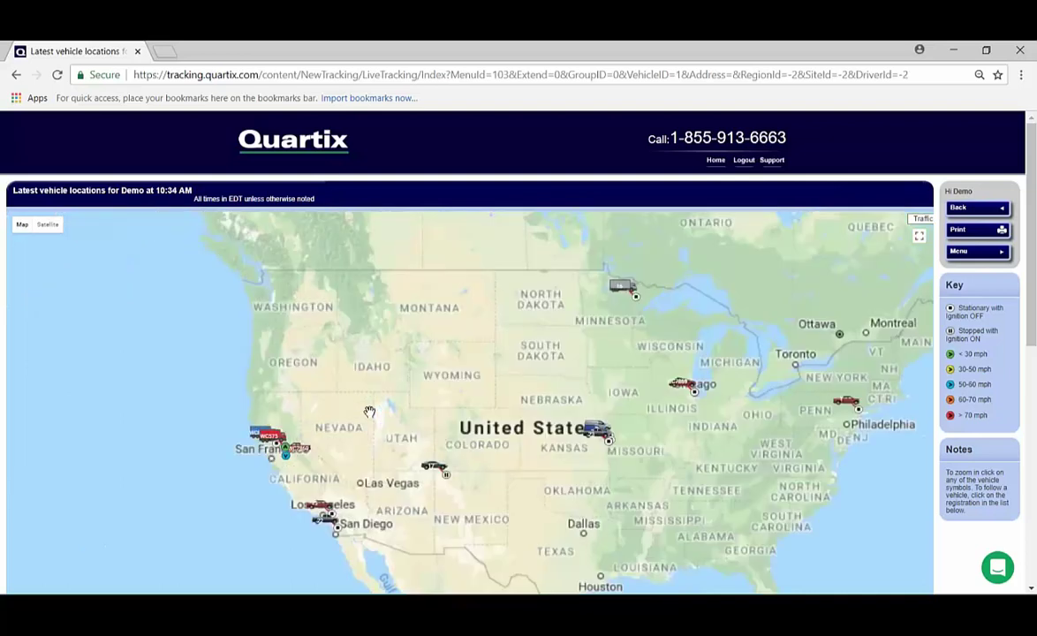
scroll(339, 470, down, 2)
scroll(349, 361, up, 1)
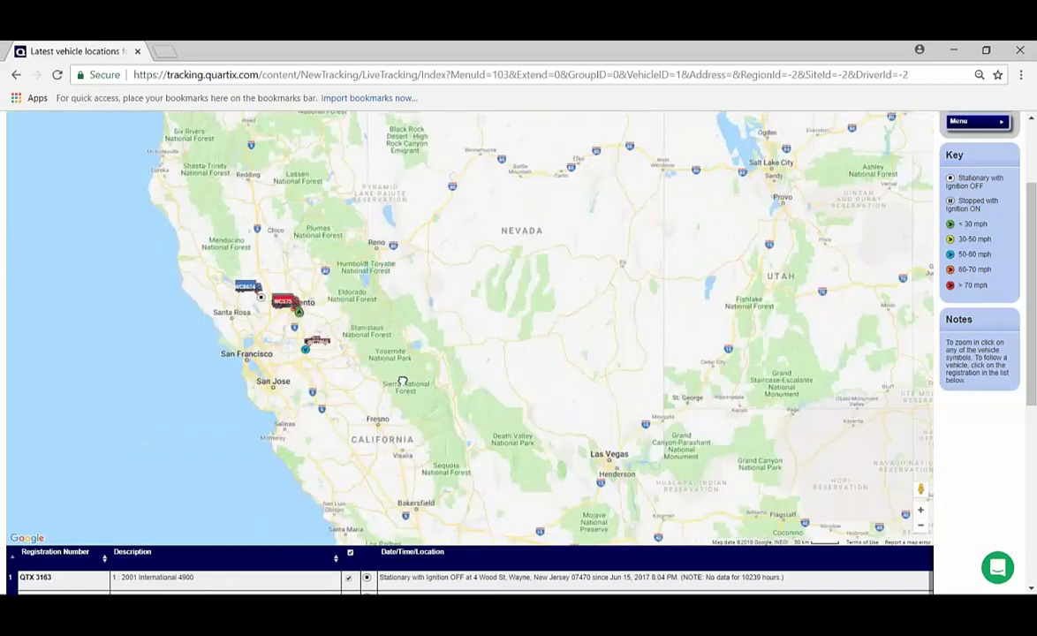
scroll(341, 349, up, 1)
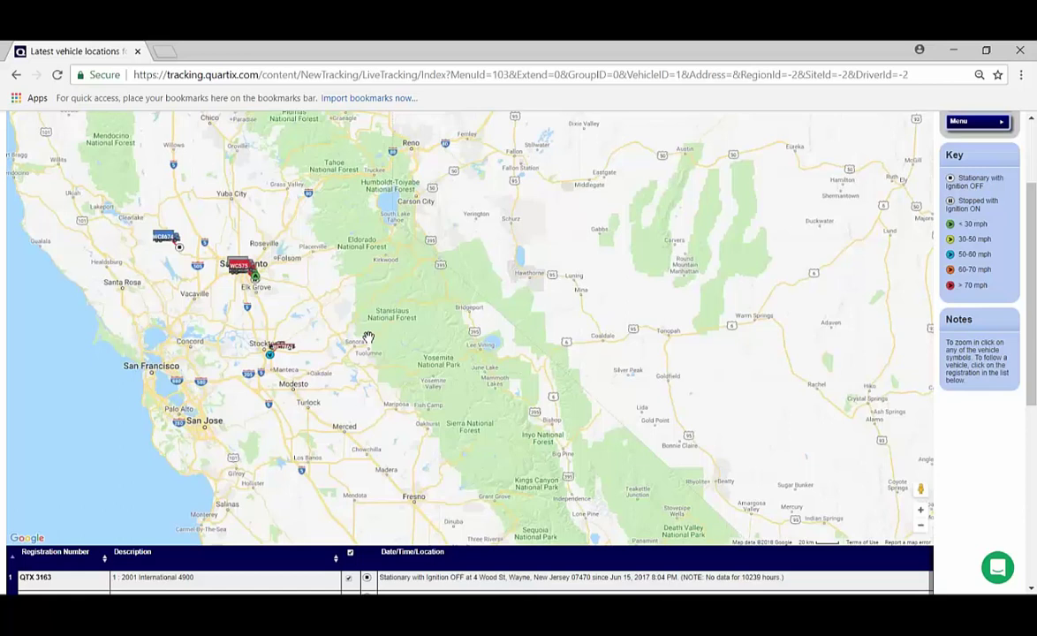
mouse_move(181, 249)
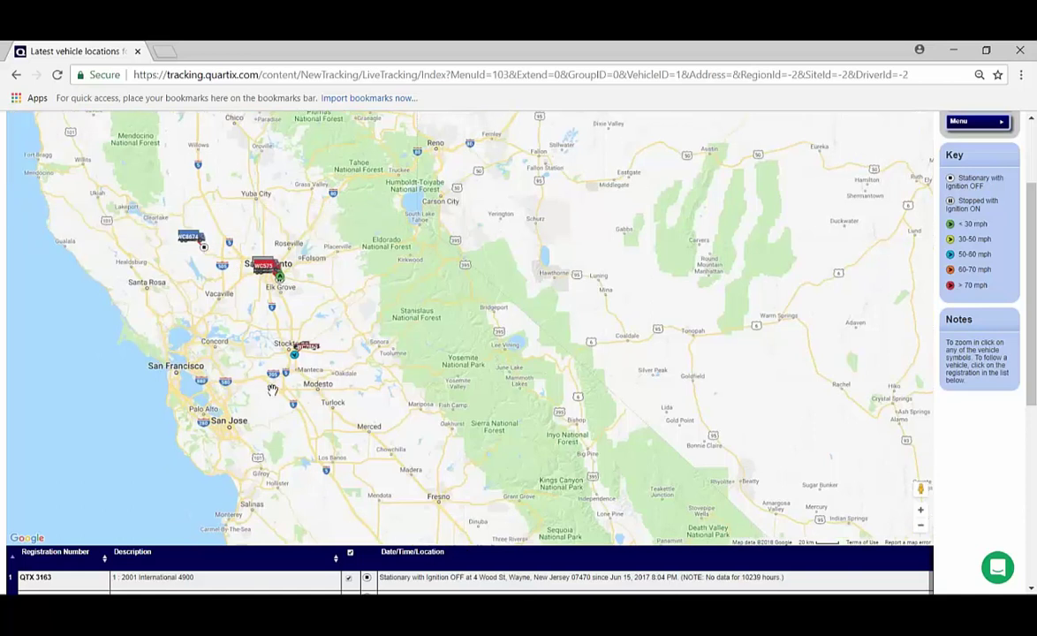
mouse_move(300, 355)
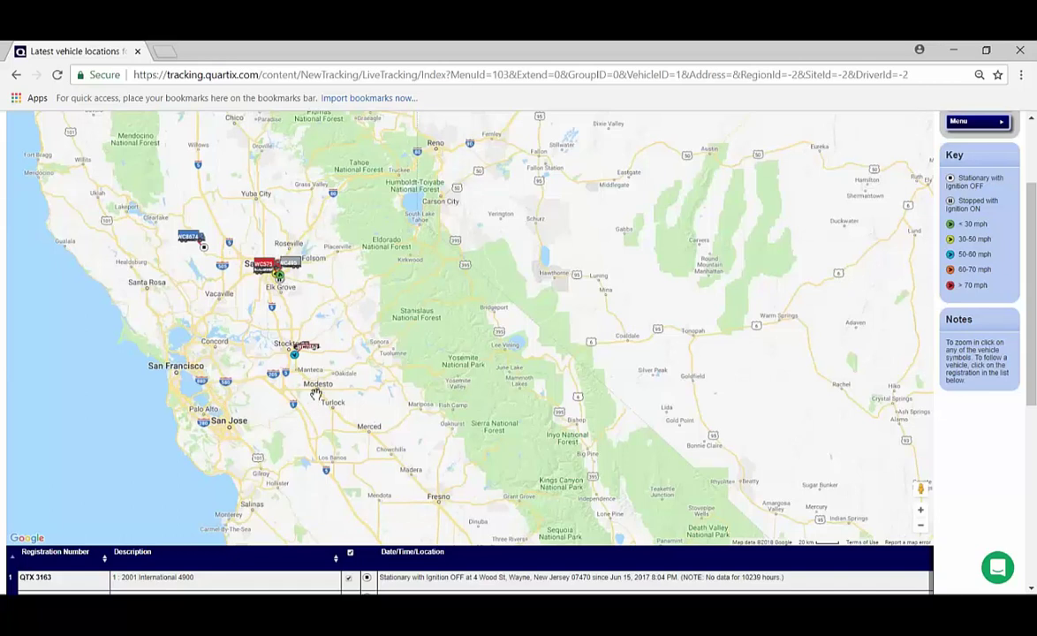
scroll(315, 393, up, 1)
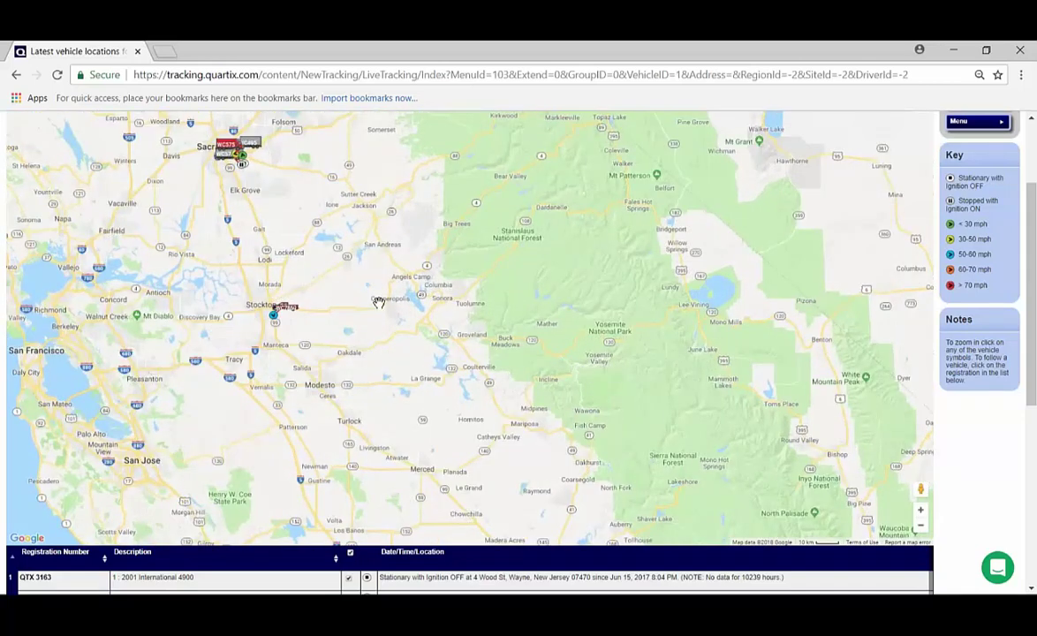
- View the status details of vehicle QTX25641 KenworthT800 near Stockton and open its daily log
click(281, 308)
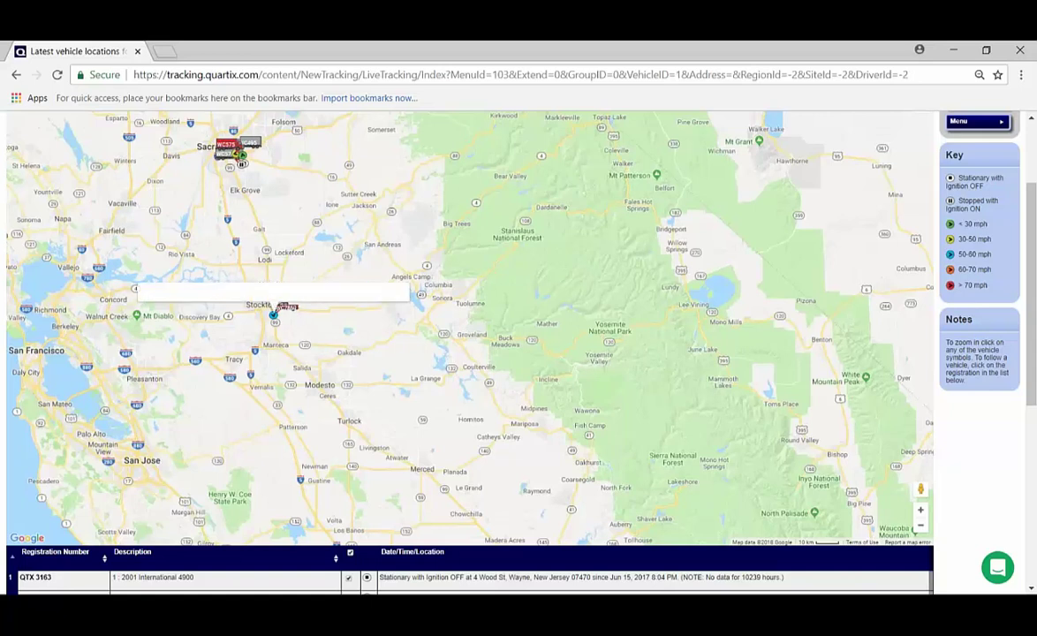
mouse_move(273, 322)
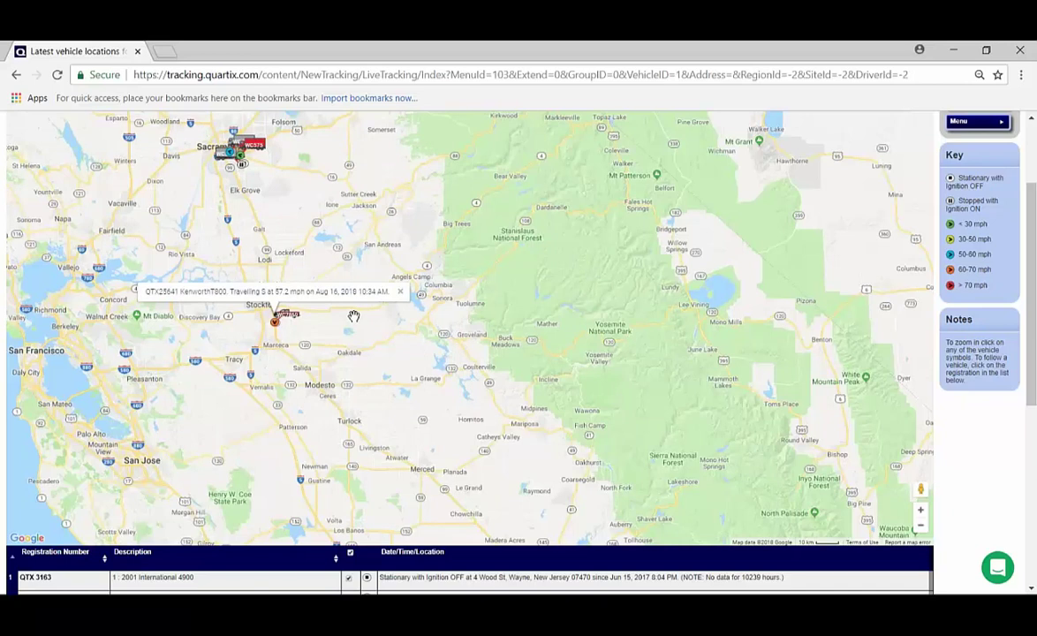
click(275, 321)
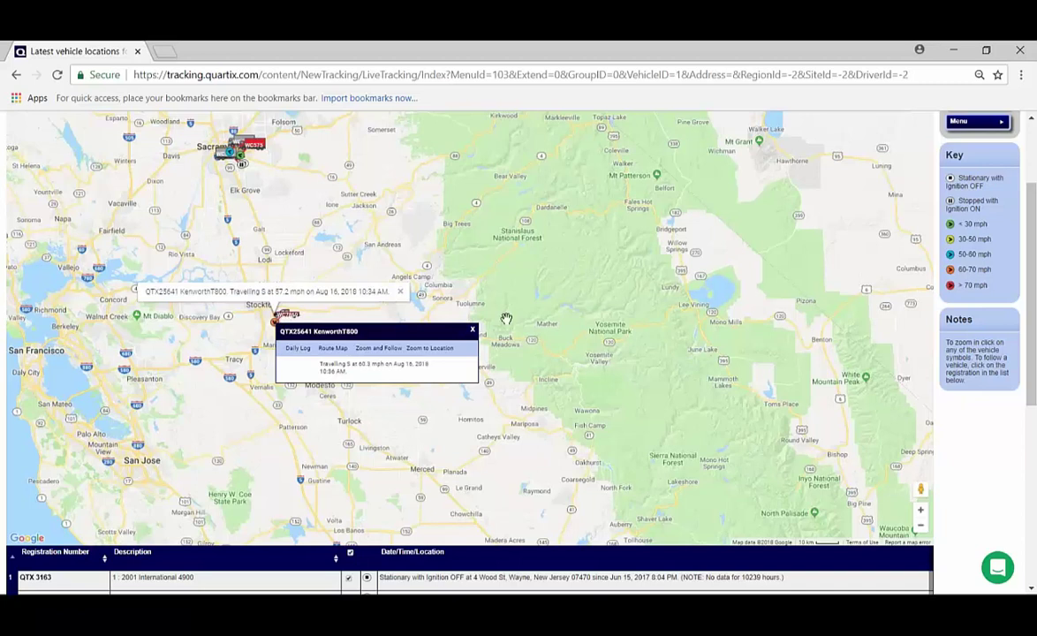
click(400, 292)
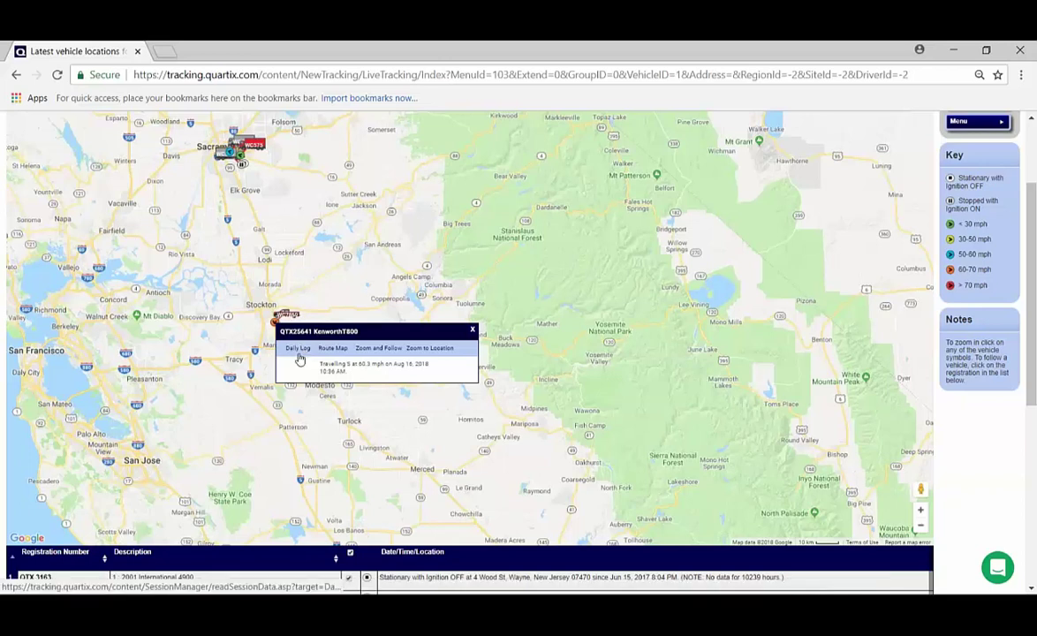
click(298, 352)
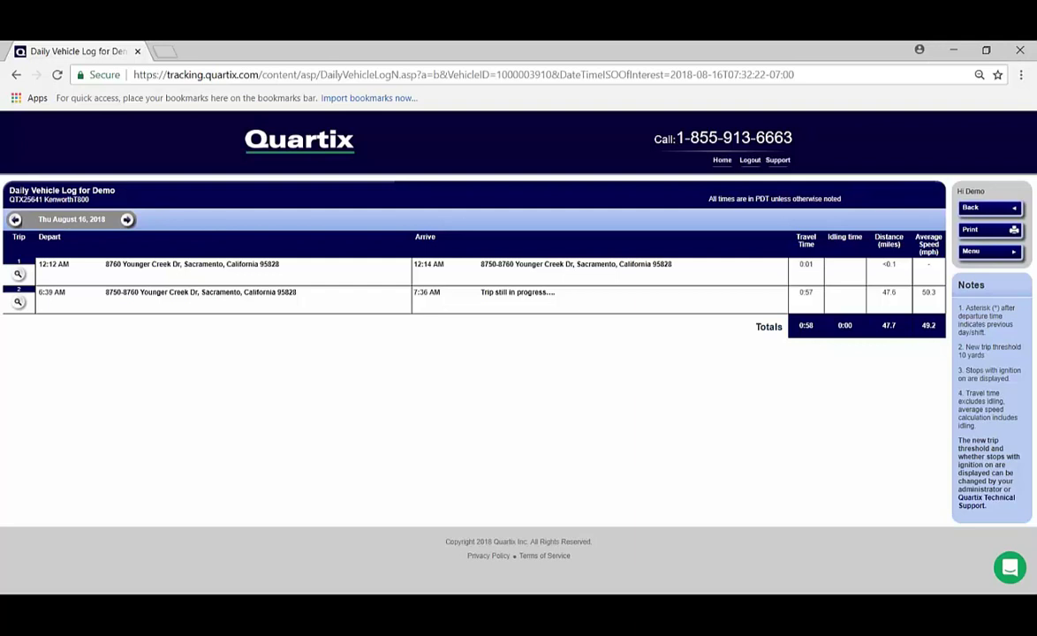
- Return to the live map and open the route map of vehicle QTX89687 2015 Ford F550, showing trip 2 of August 16, 2018
click(977, 221)
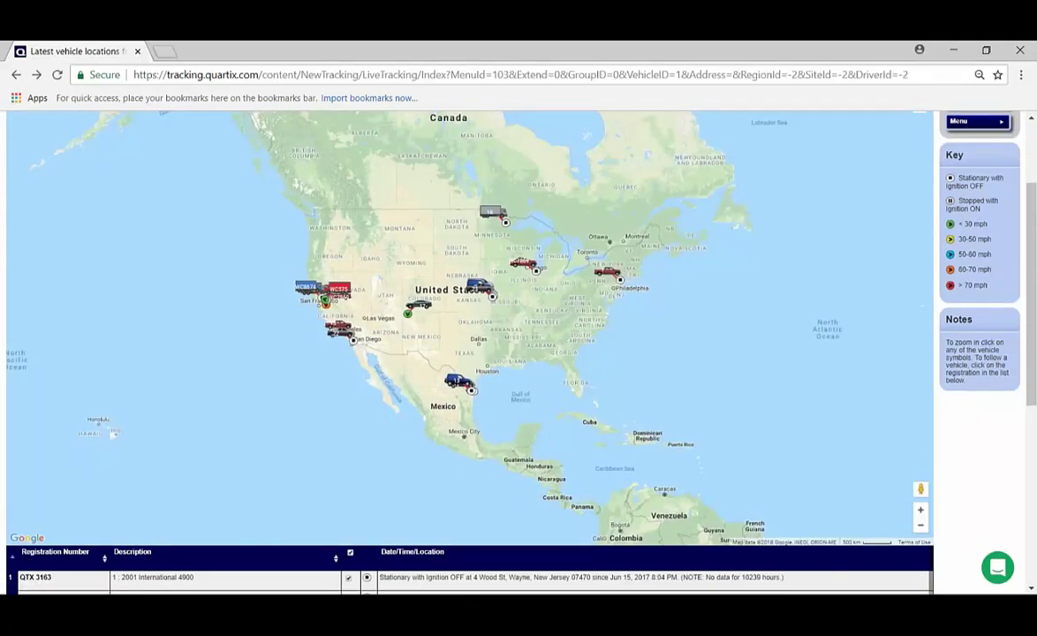
mouse_move(406, 314)
click(432, 309)
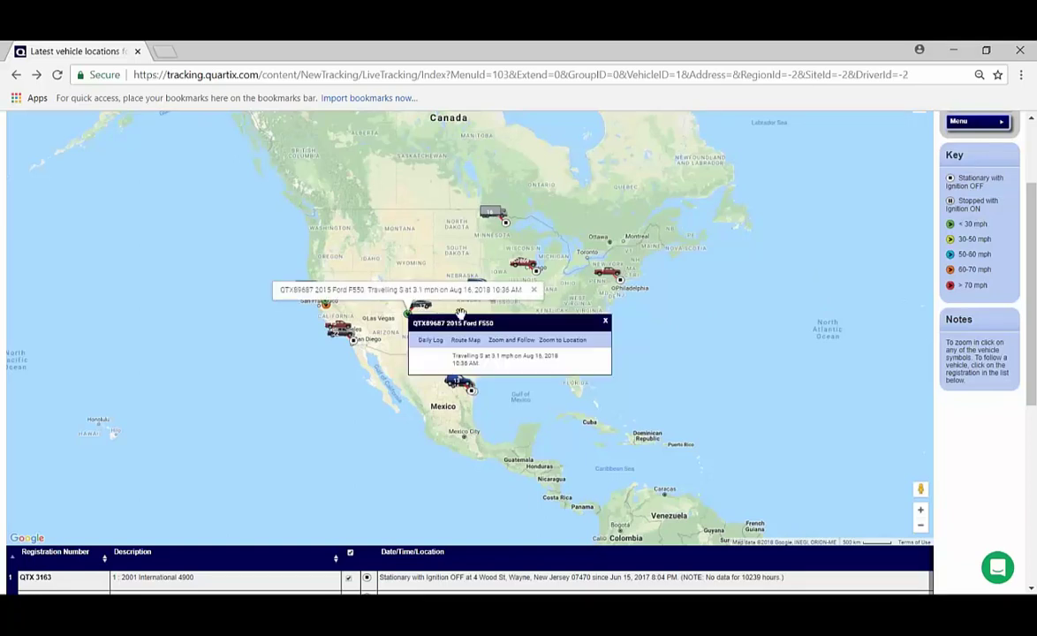
click(465, 348)
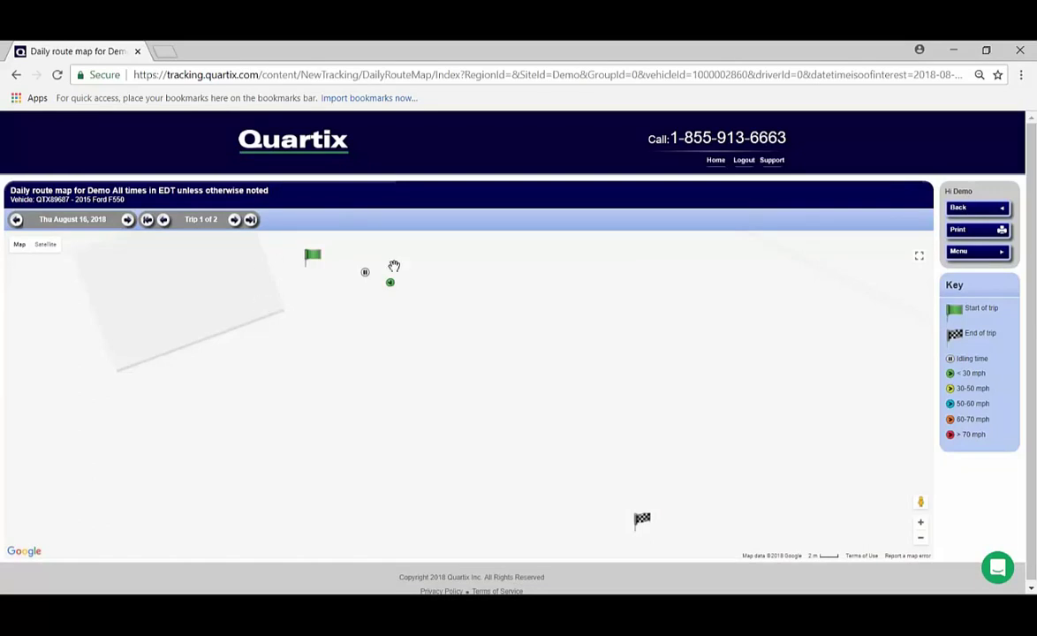
click(235, 223)
scroll(474, 440, up, 2)
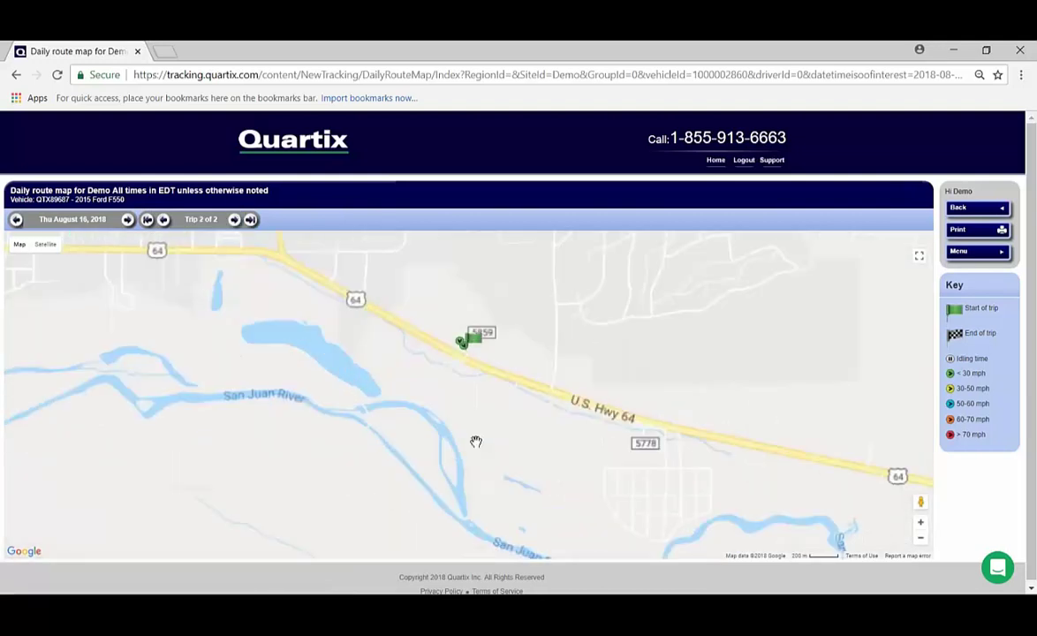
scroll(460, 374, up, 1)
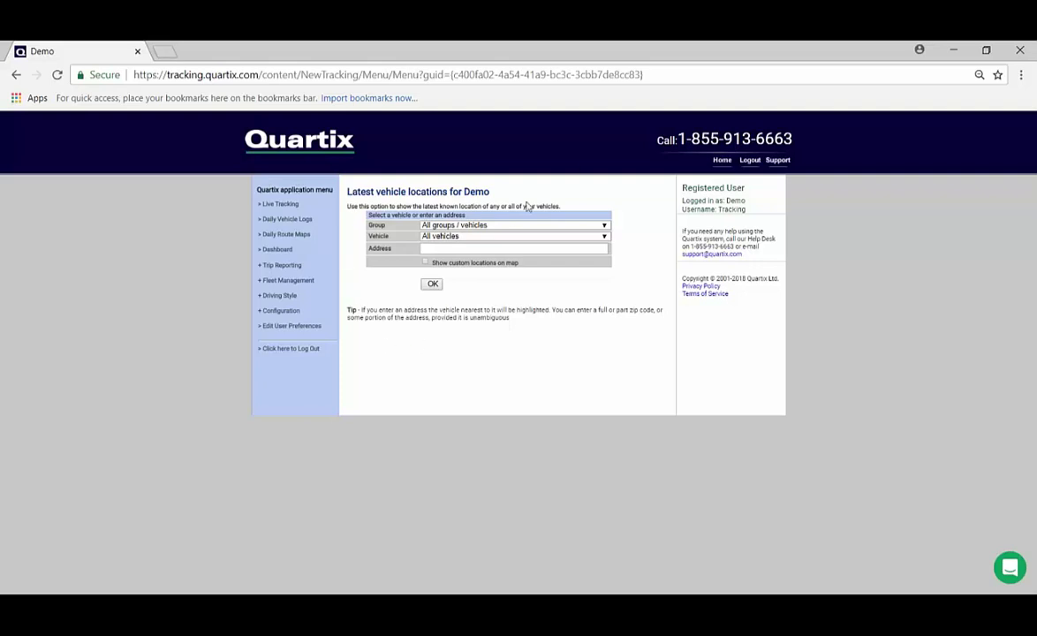
- View the available groups and vehicles in the latest vehicle locations form, keeping all groups and all vehicles selected
click(602, 227)
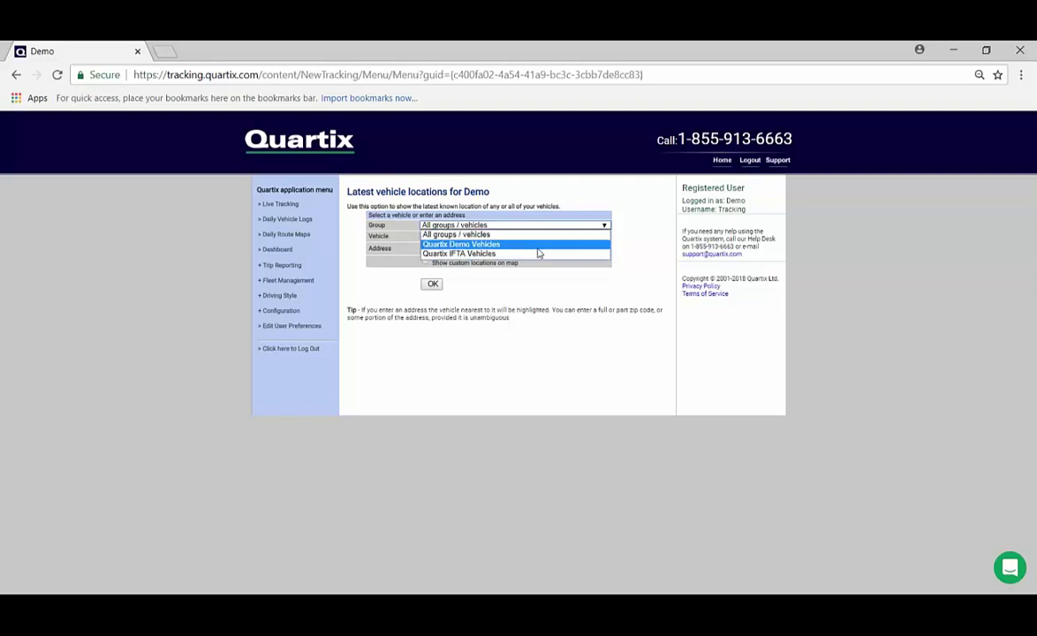
click(618, 241)
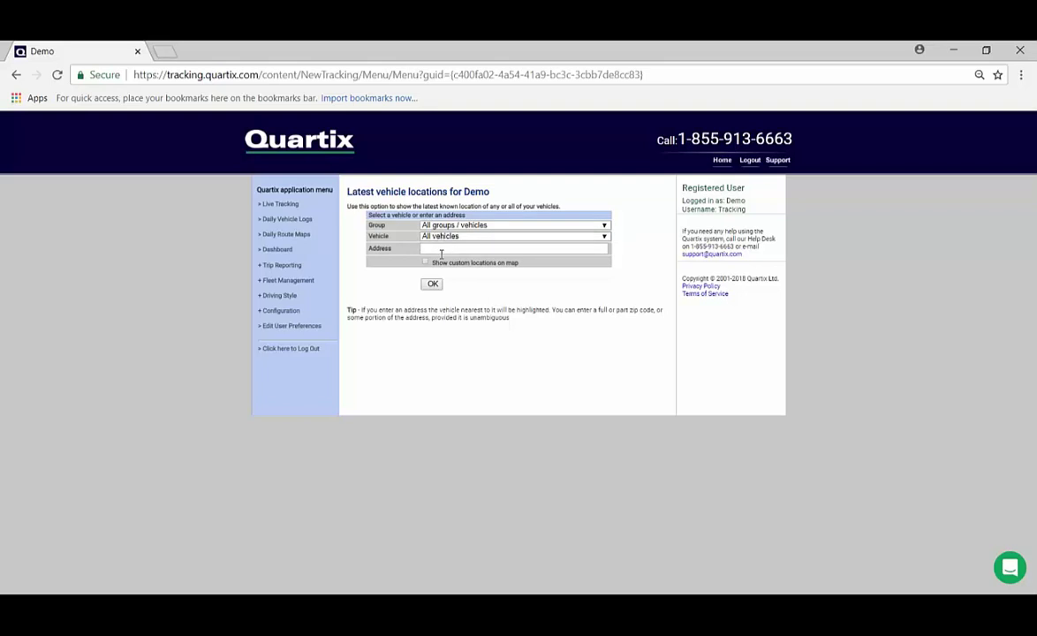
click(469, 235)
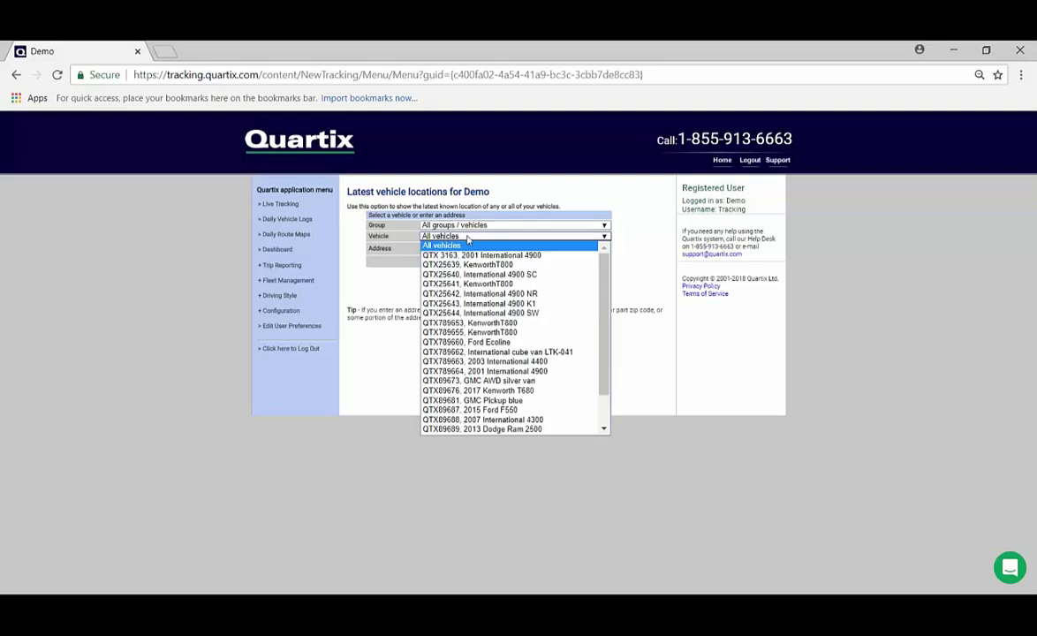
click(469, 239)
- Display all vehicles relative to the previously used Chicago street address, with custom locations shown, and inspect the Chicago area on the map
click(457, 248)
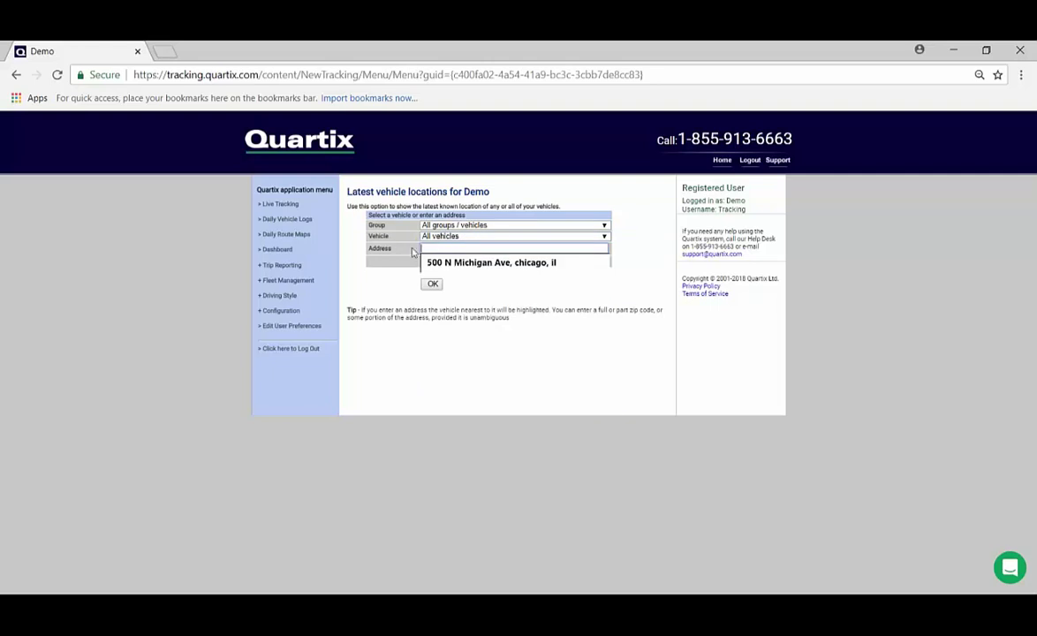
click(535, 261)
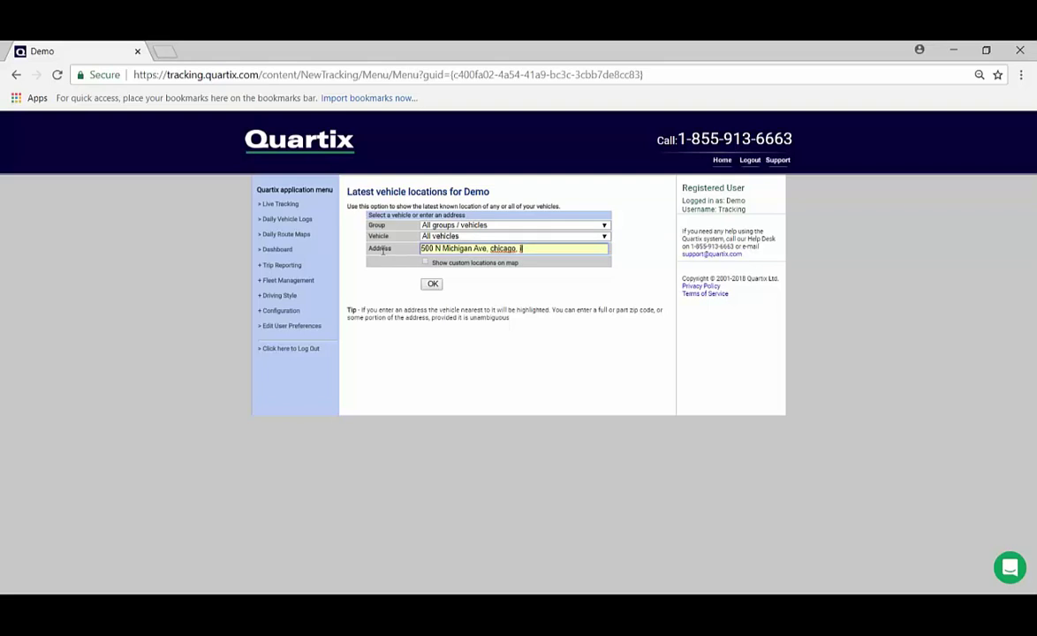
click(425, 263)
click(433, 286)
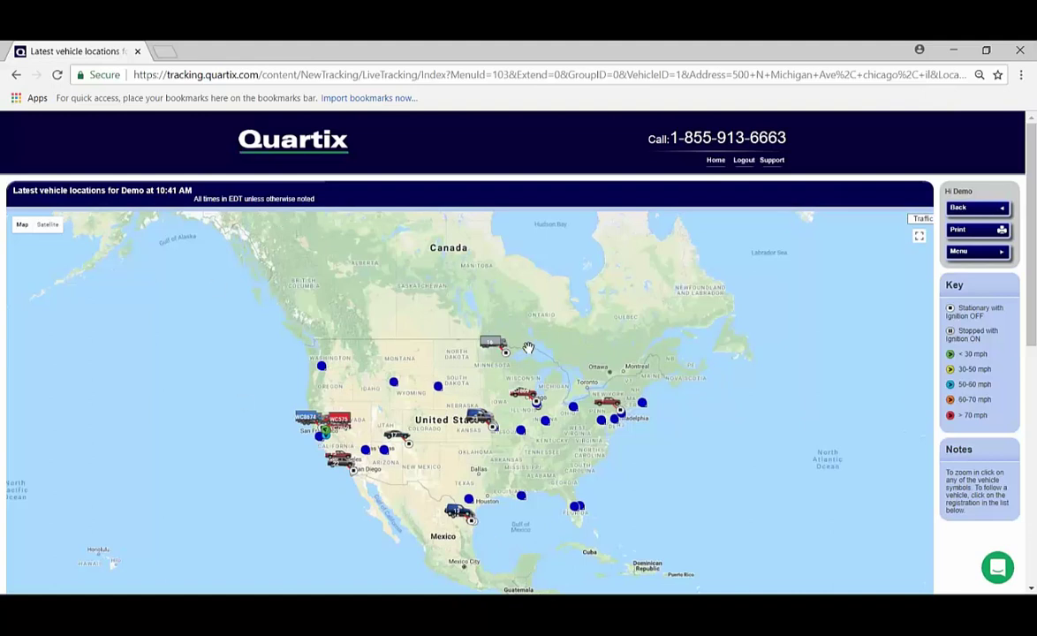
click(490, 342)
scroll(535, 427, up, 3)
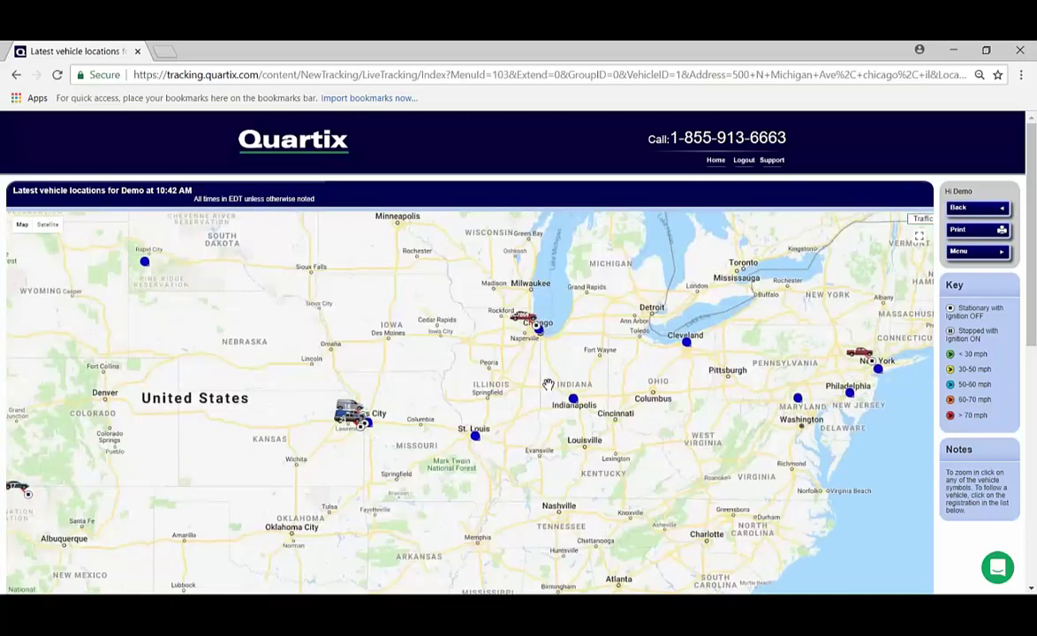
scroll(548, 383, up, 1)
scroll(532, 295, up, 4)
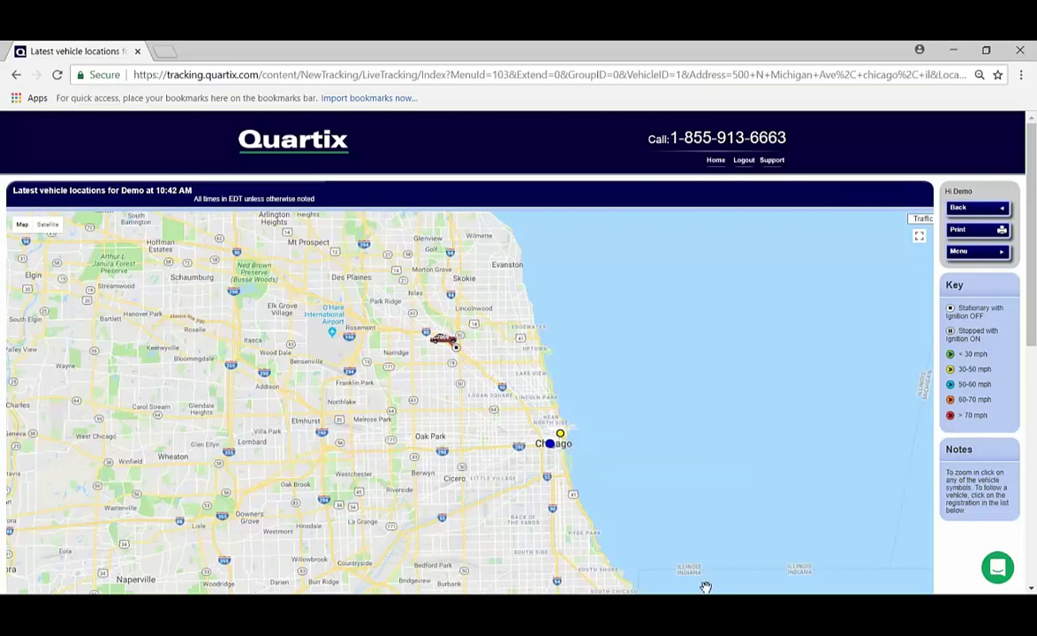
- Sort the vehicle list by distance with the farthest first, and reverse the order again to nearest first
scroll(592, 332, down, 4)
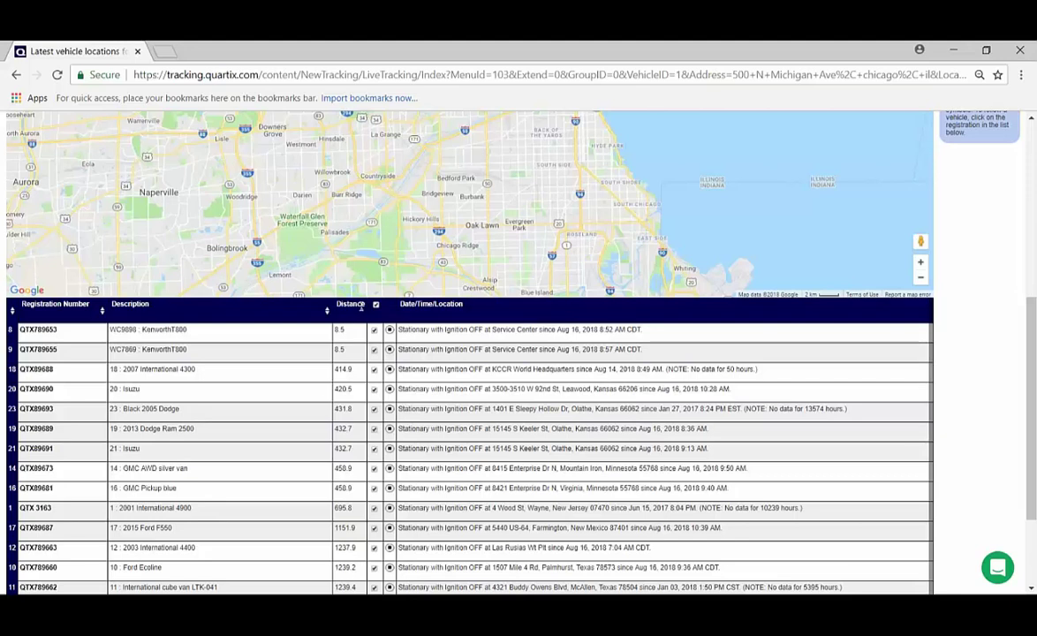
click(358, 303)
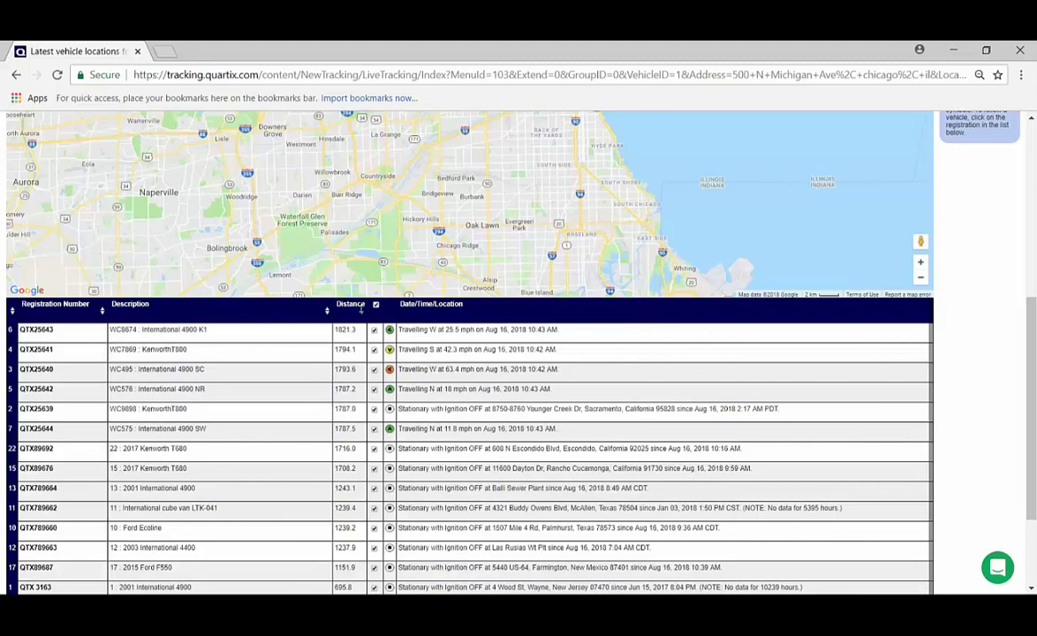
click(358, 306)
scroll(545, 351, up, 3)
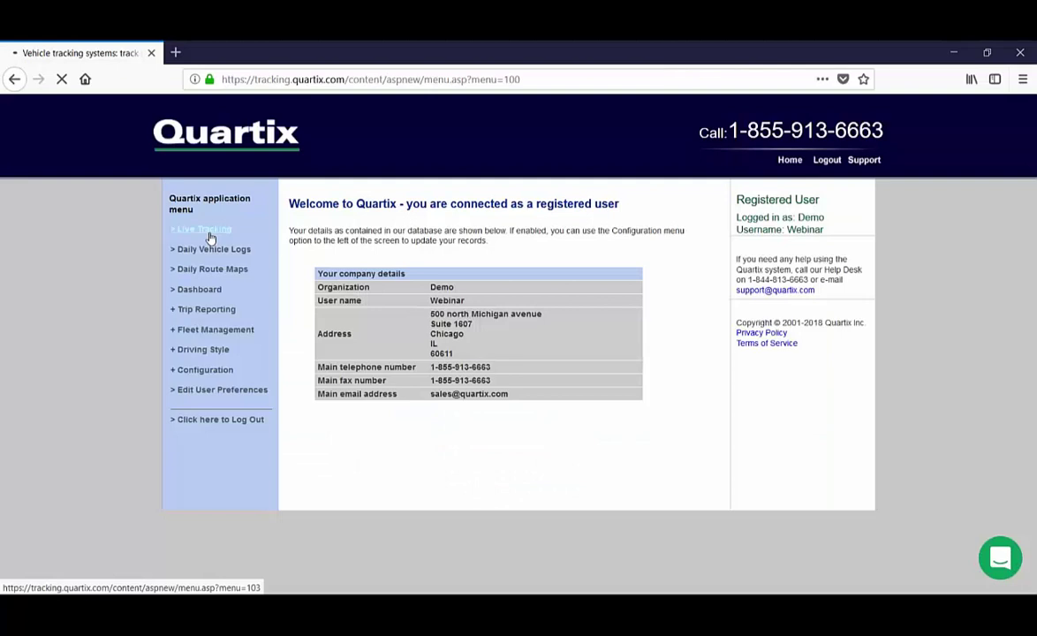
- Open live tracking for all groups and vehicles in the Firefox session and expand the notes to show the vehicle status key
click(210, 237)
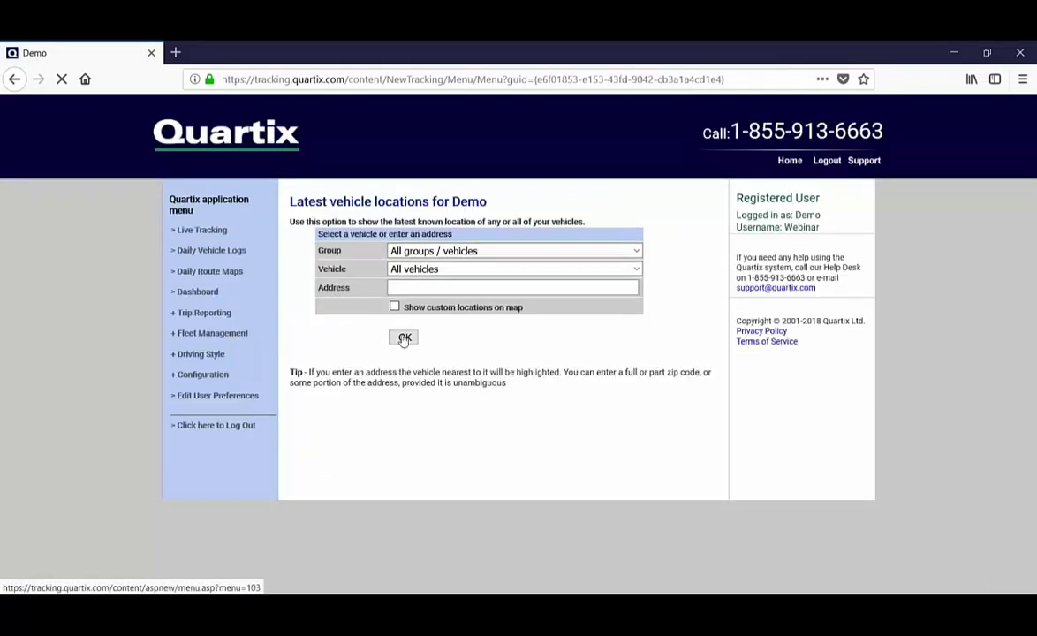
click(404, 338)
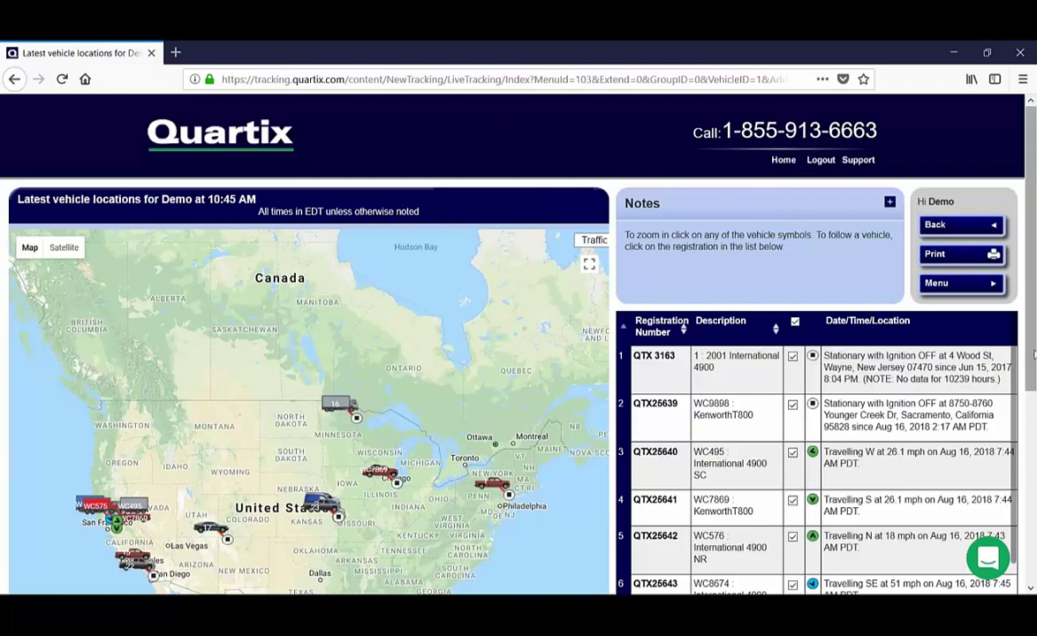
scroll(1032, 353, down, 2)
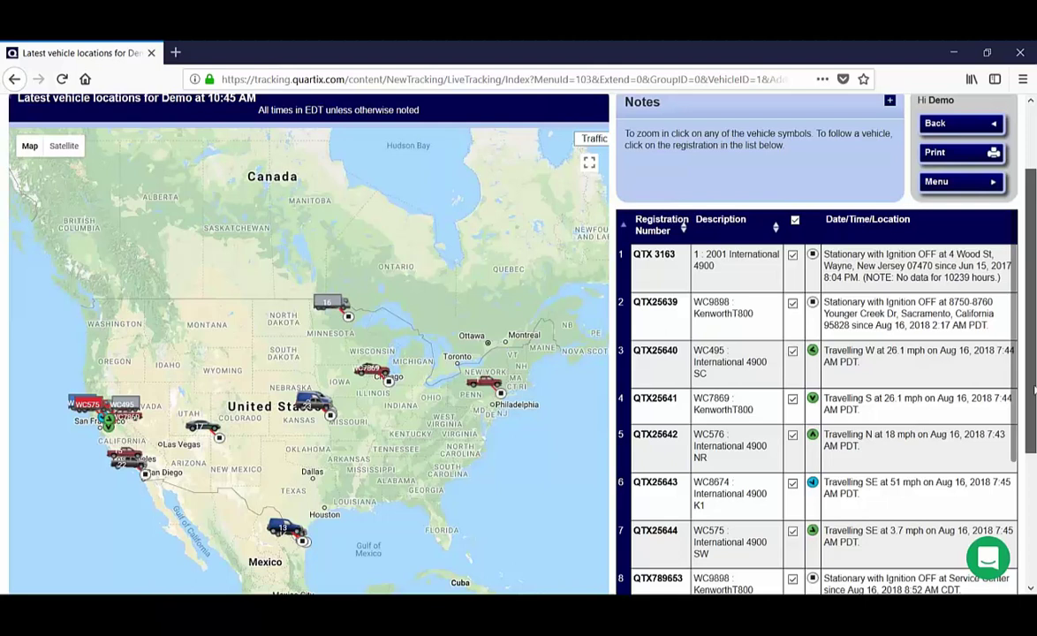
scroll(786, 231, up, 3)
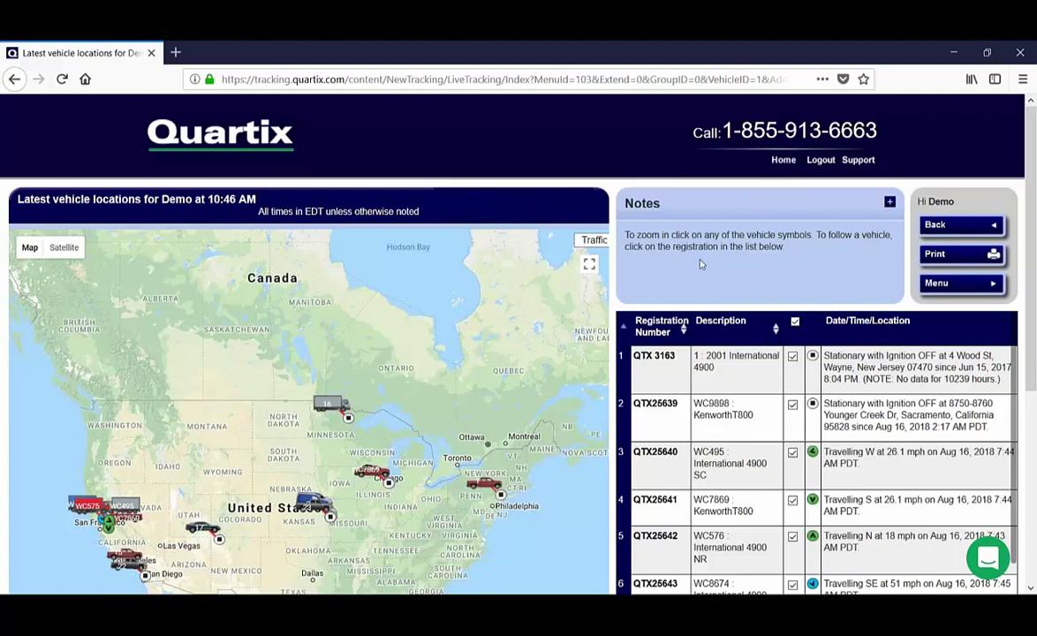
click(889, 202)
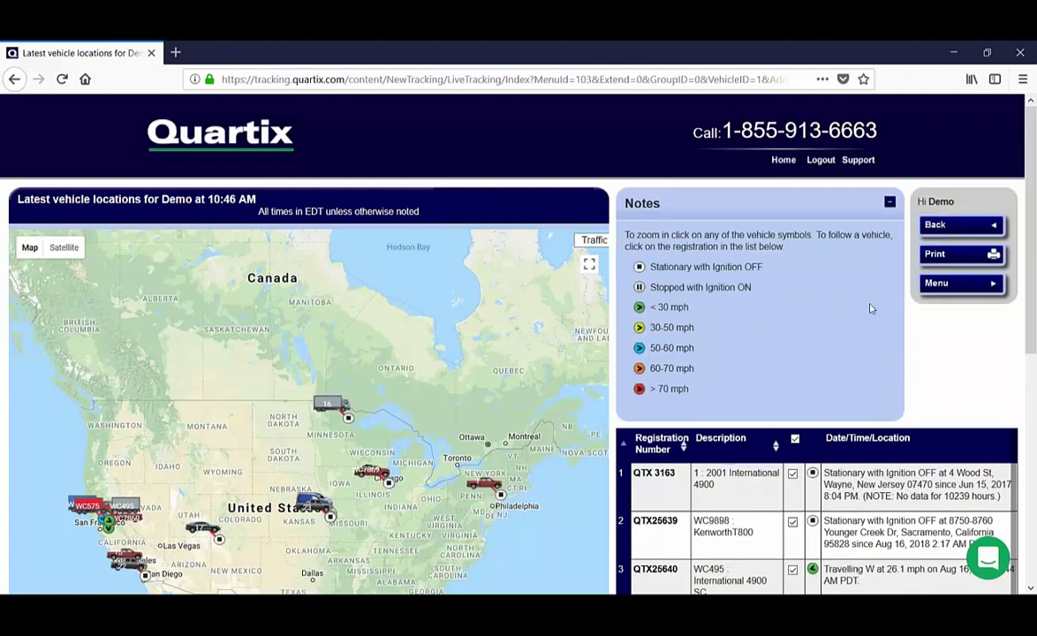
- Return to the application menu, open the user preferences, and try to toggle the wide screen layout in live tracking
click(953, 285)
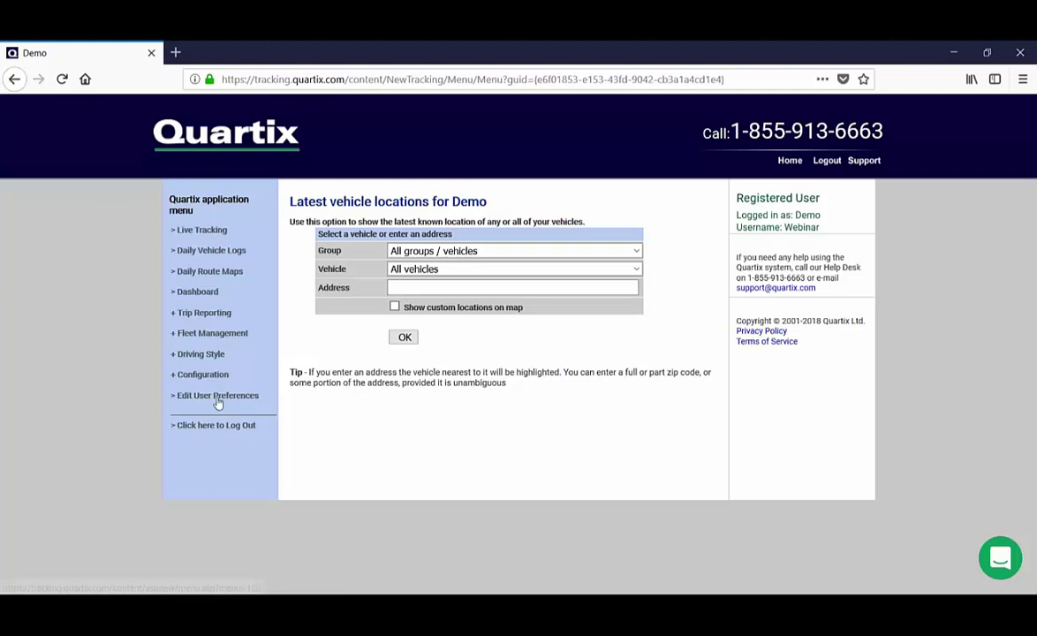
click(217, 399)
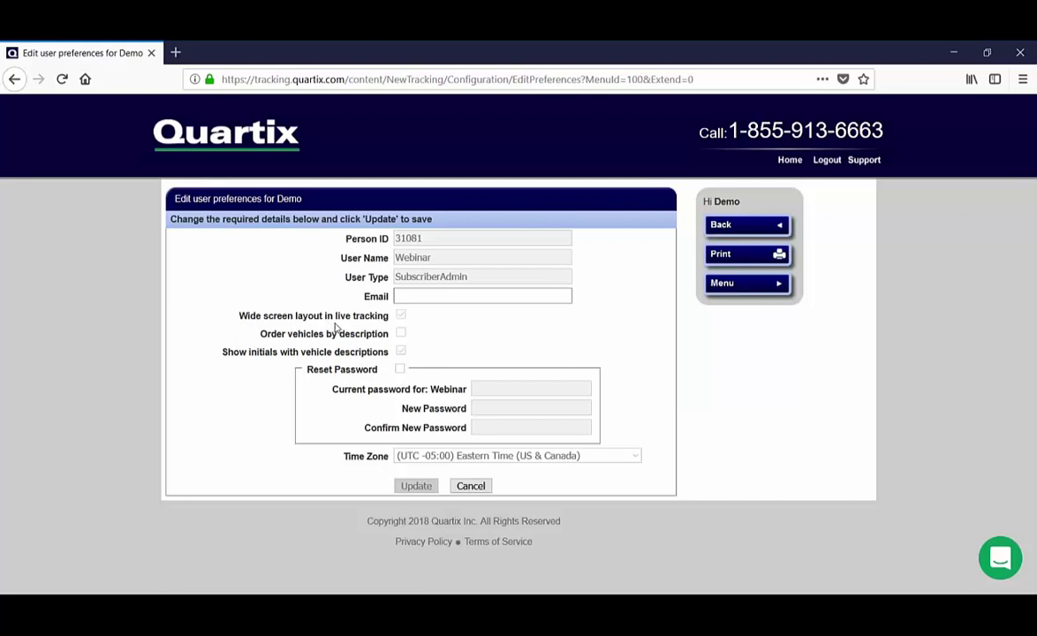
click(401, 317)
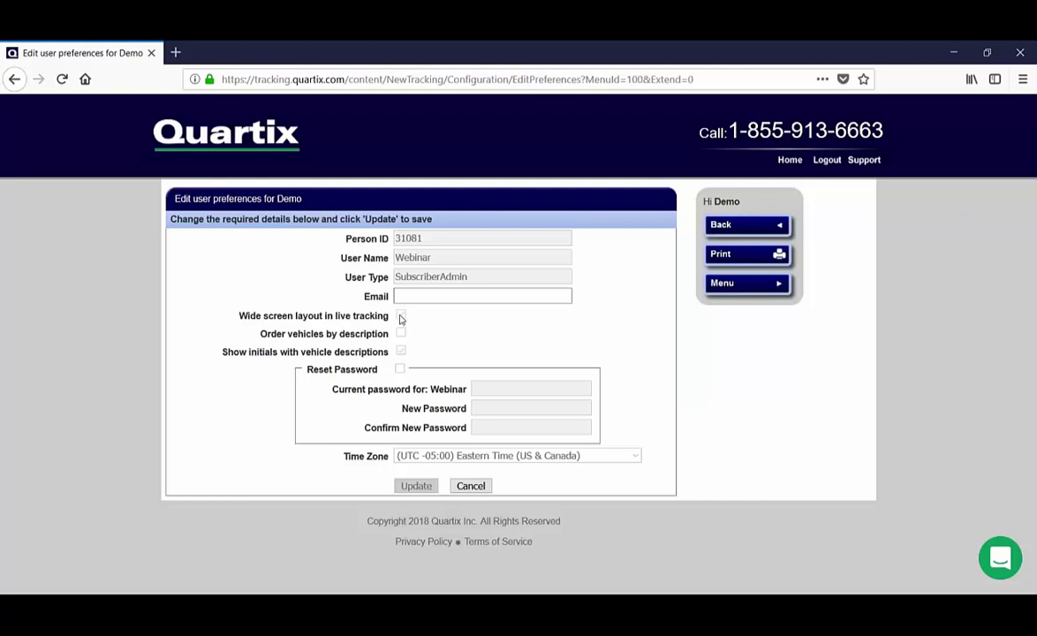